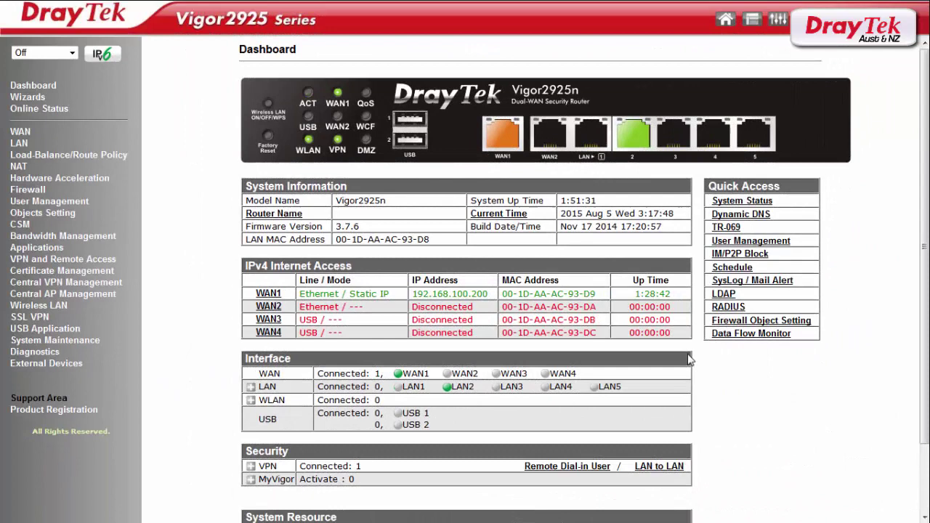
Step: Open the LAN-to-LAN profile list under VPN and Remote Access
left_click(88, 262)
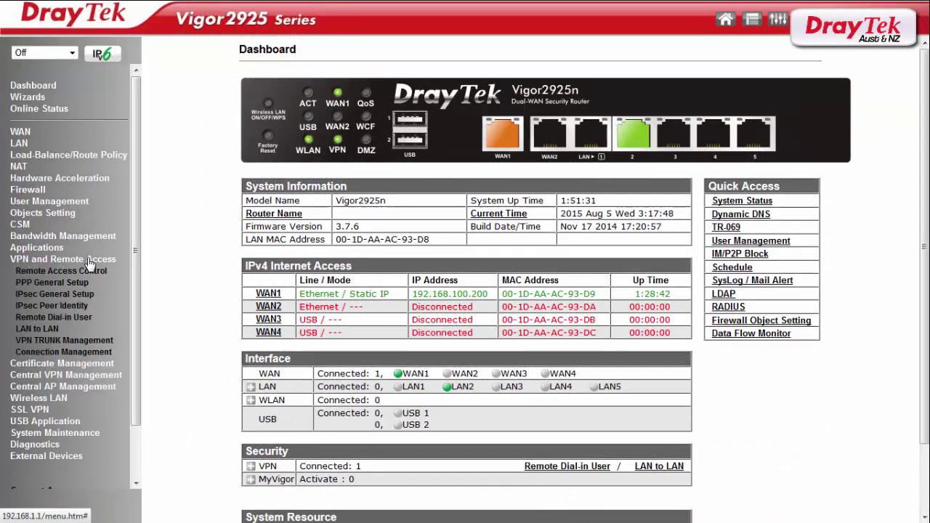
left_click(43, 329)
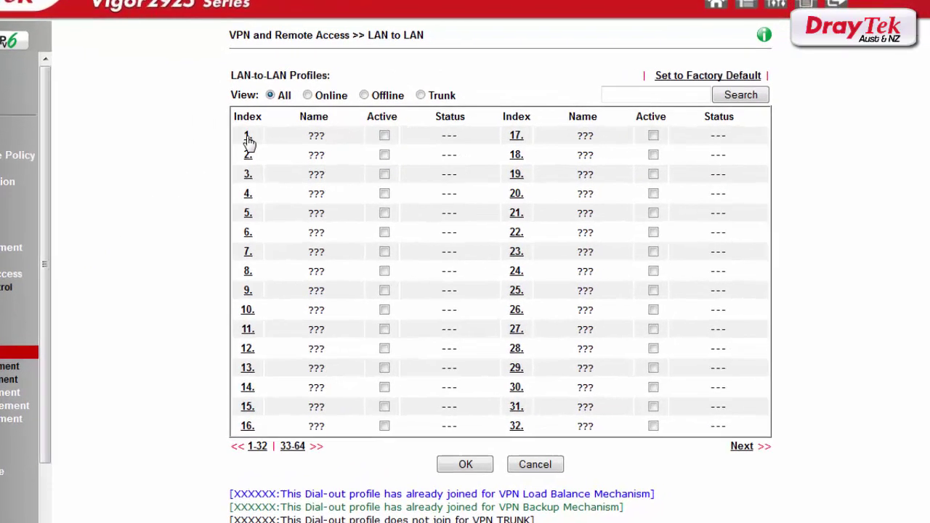
Step: Enable LAN-to-LAN profile 1, name it 'head offic', and set call direction to Dial-in
left_click(248, 137)
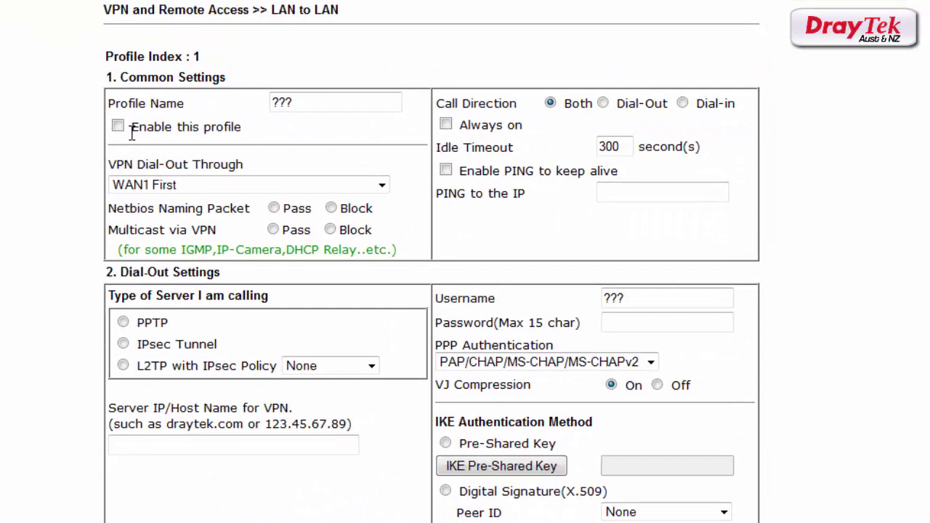
left_click(118, 127)
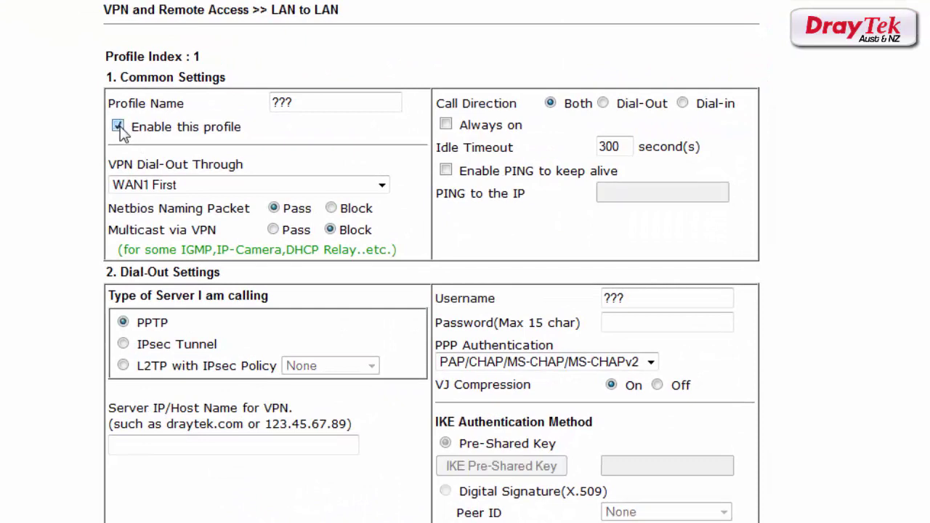
left_click_drag(294, 102, 264, 101)
type("head offic")
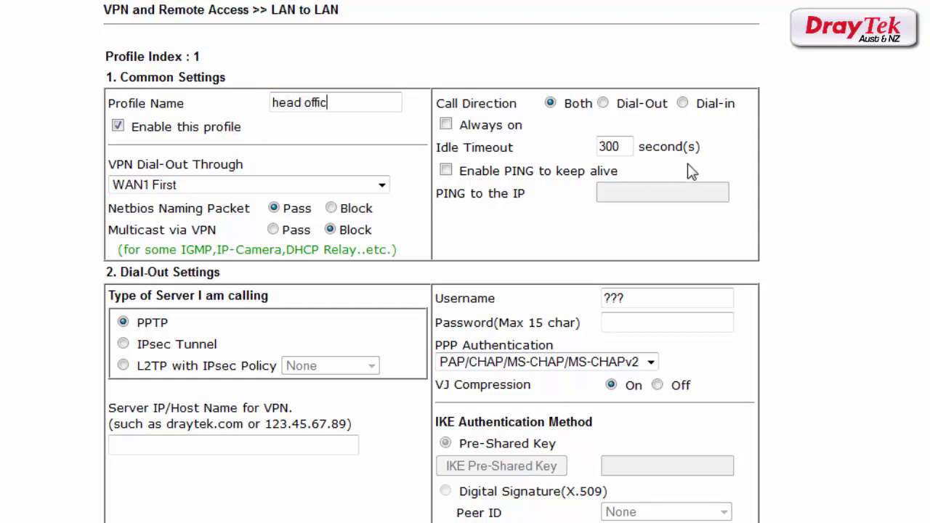
left_click(683, 105)
Step: Allow only IPsec Tunnel dial-in and specify the remote gateway by an e-mail-style Peer ID
scroll(431, 262, "down", 7)
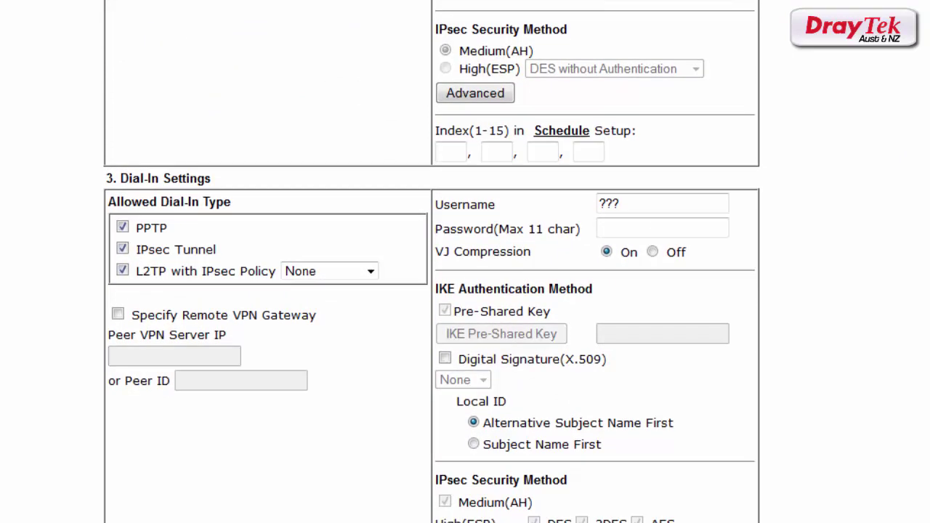
left_click(122, 228)
left_click(122, 271)
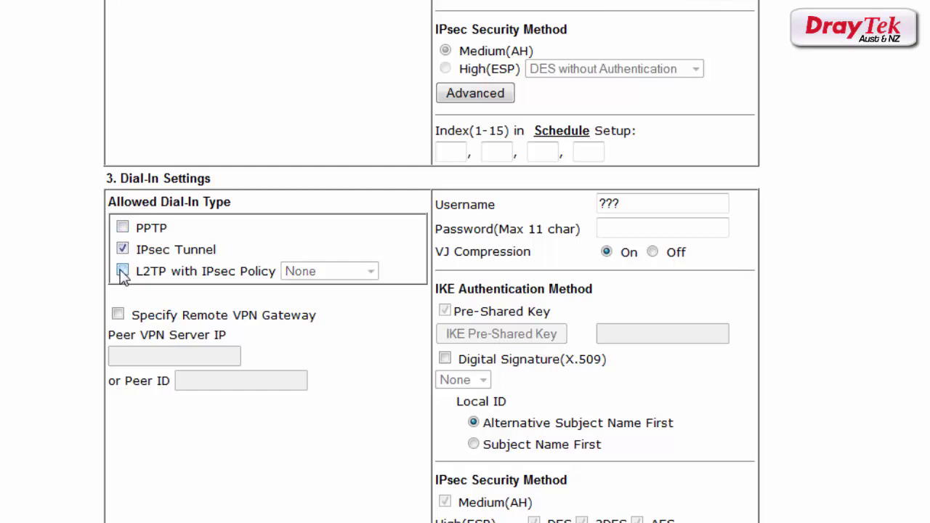
left_click(118, 315)
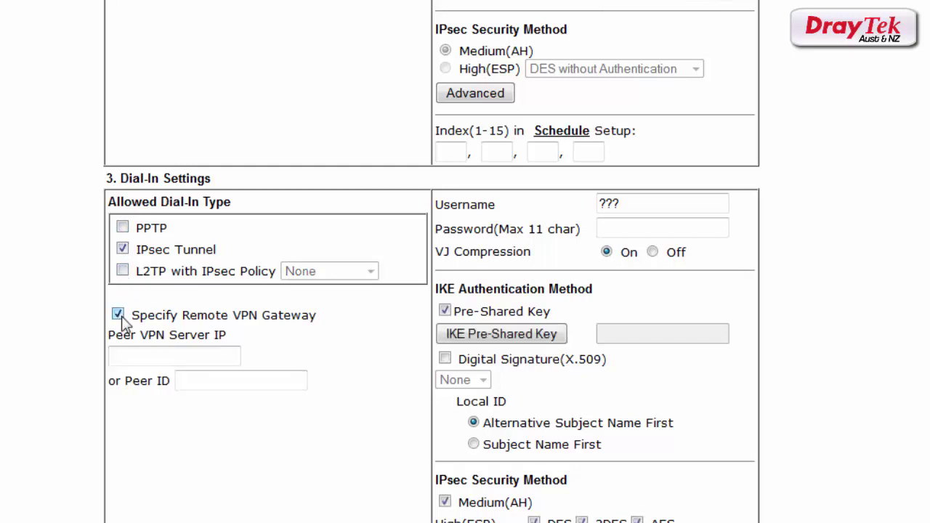
left_click(188, 380)
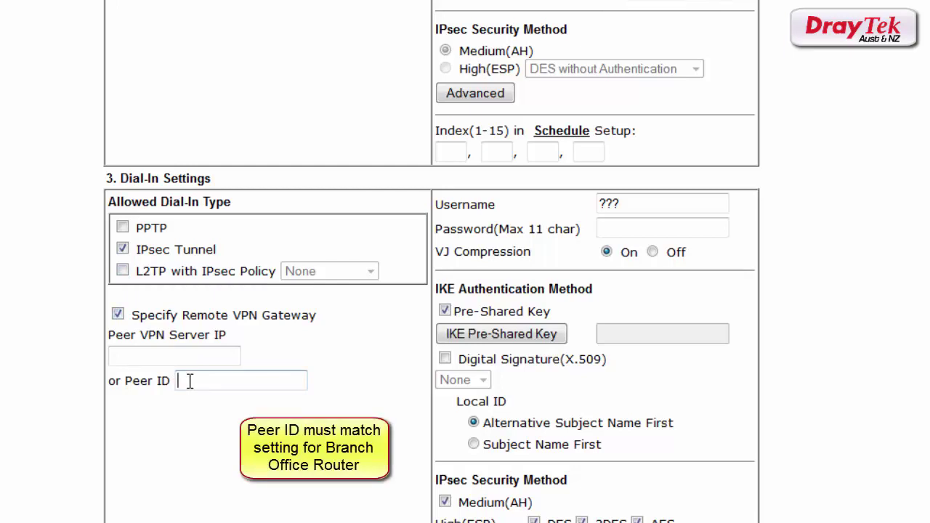
type("test@te")
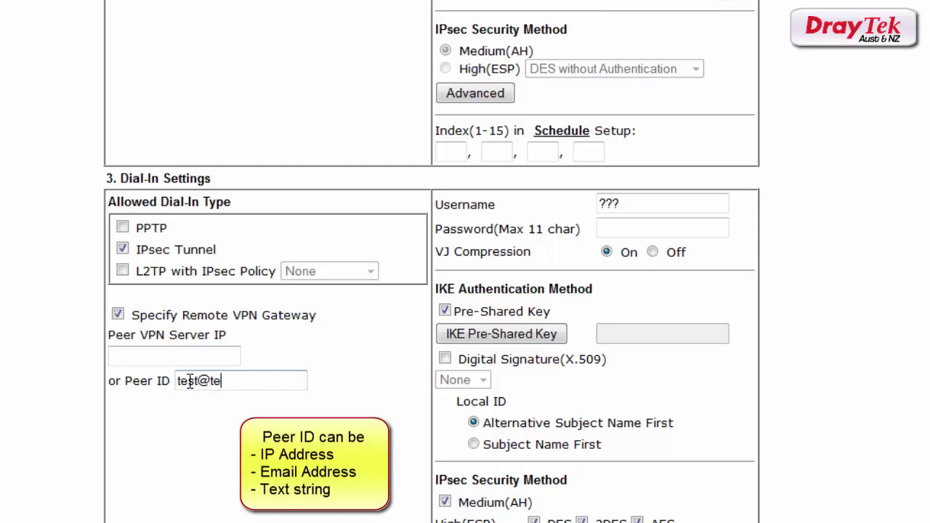
type("st.com")
Step: Enter and confirm the profile's IKE pre-shared key
left_click(528, 335)
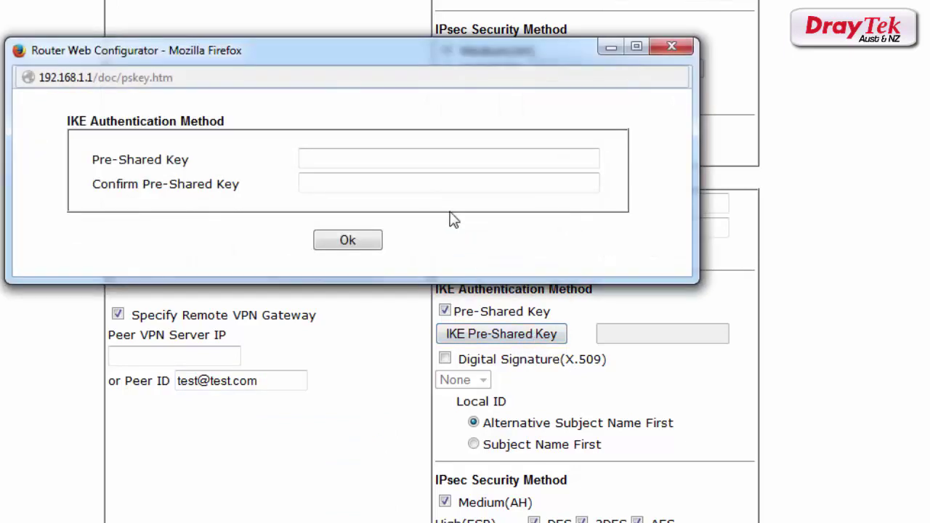
left_click(422, 159)
type("draytek")
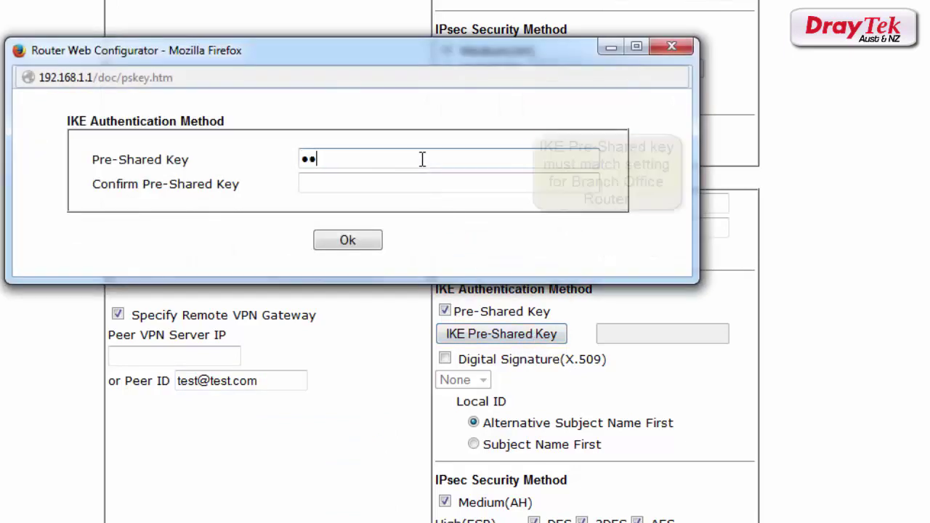
type("1")
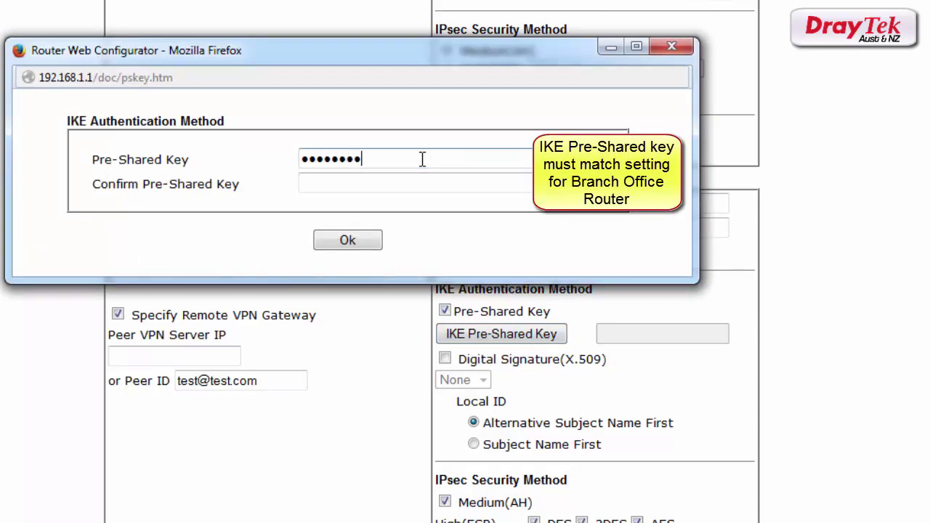
left_click(411, 183)
type("draytek")
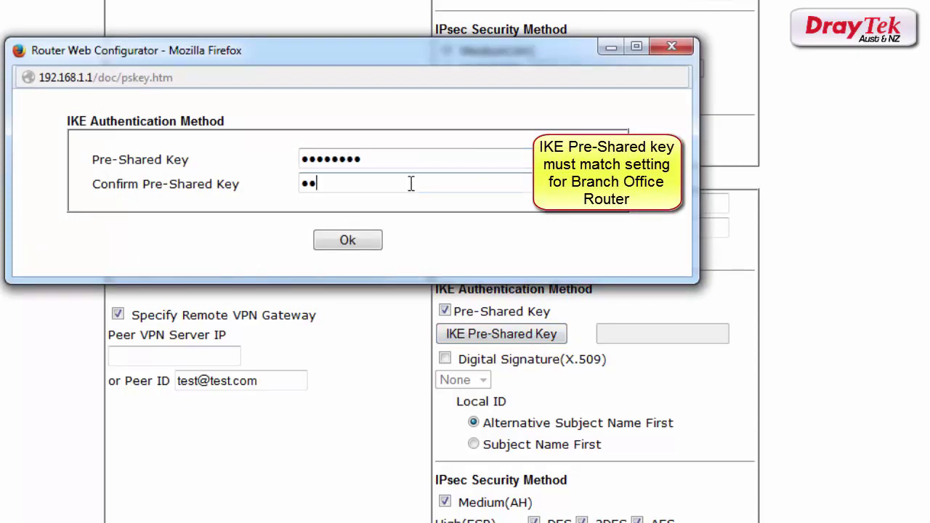
type("1")
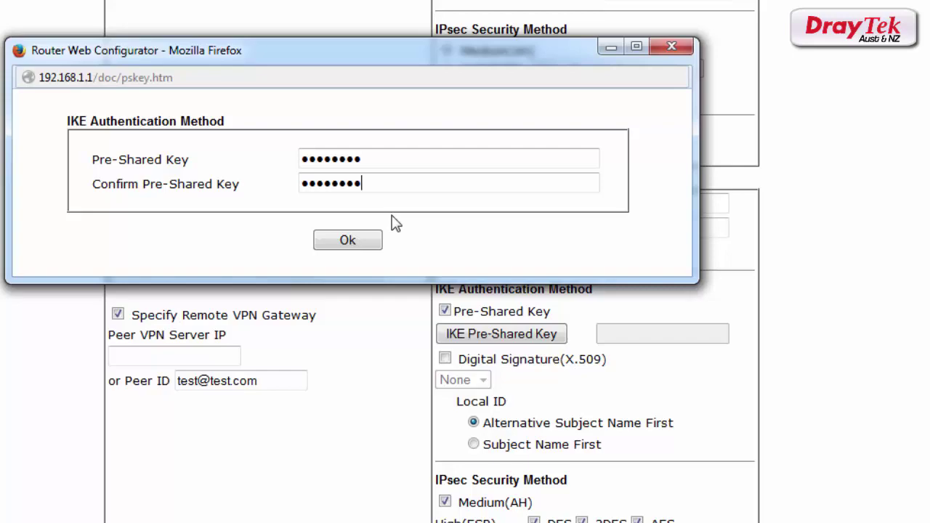
left_click(363, 246)
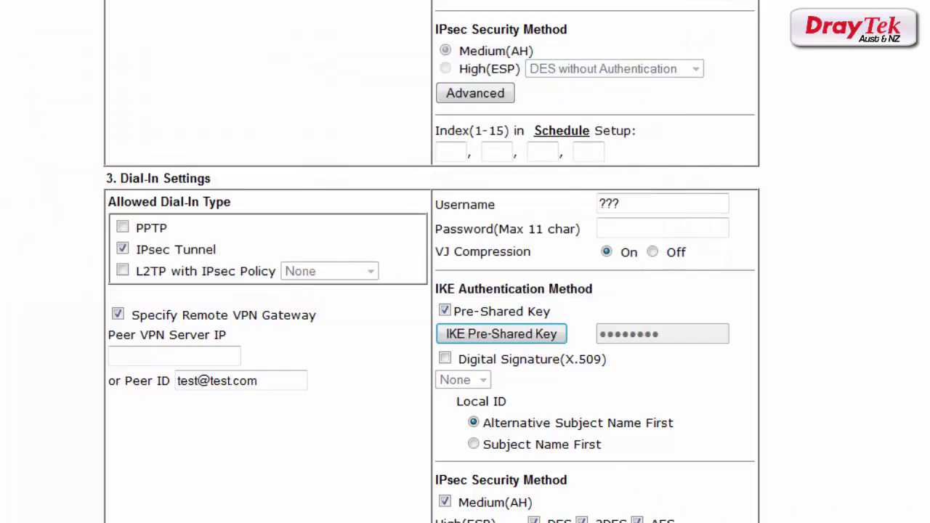
Step: Set the remote network IP to 192.168.10.0 and save the head offic profile
scroll(635, 501, "down", 3)
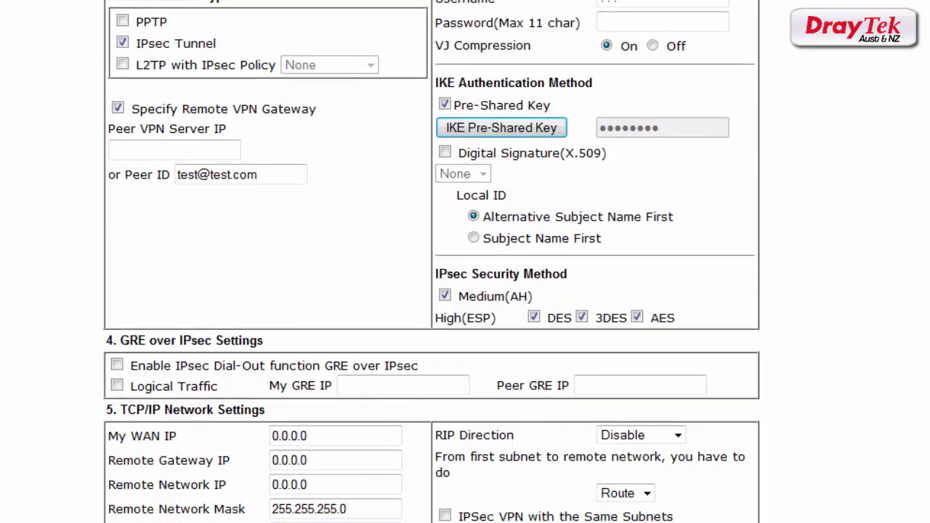
left_click(382, 482)
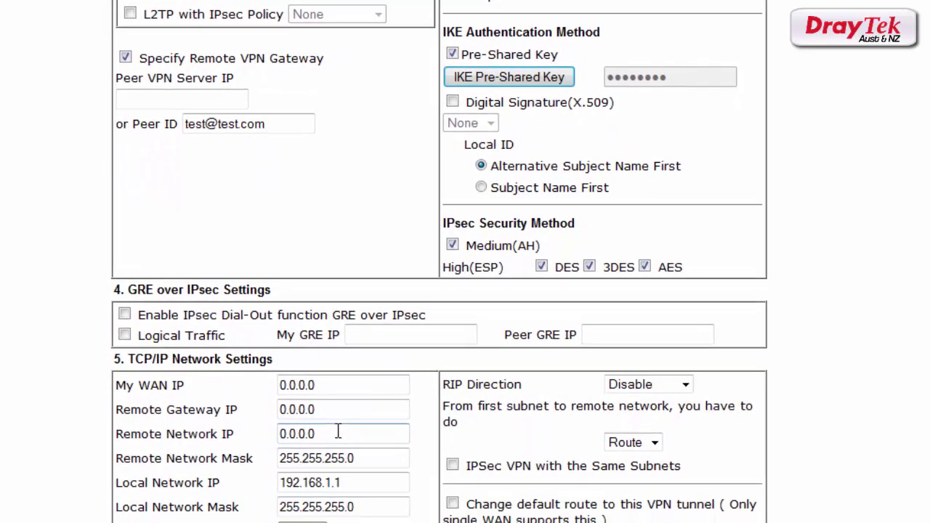
key("BackSpace")
key("BackSpace")
key("BackSpace")
key("BackSpace")
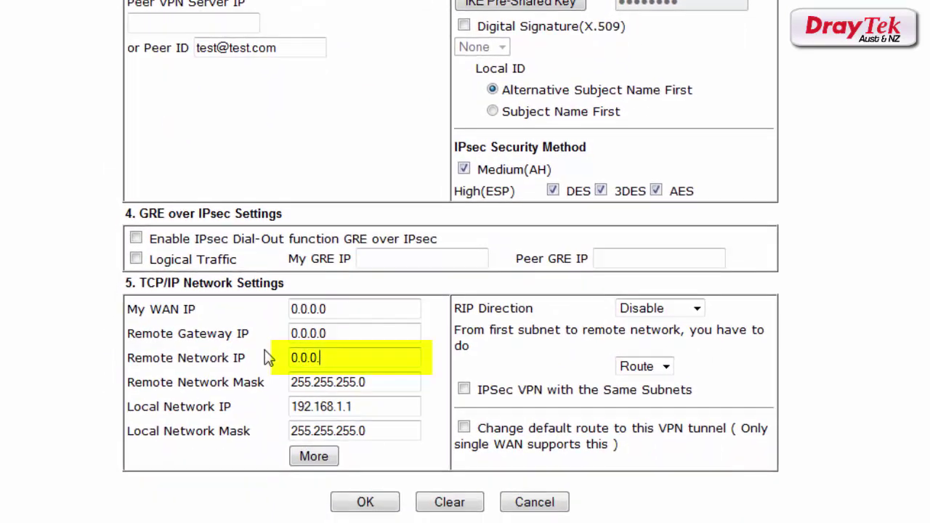
key("BackSpace")
key("BackSpace")
key("BackSpace")
type("192.168")
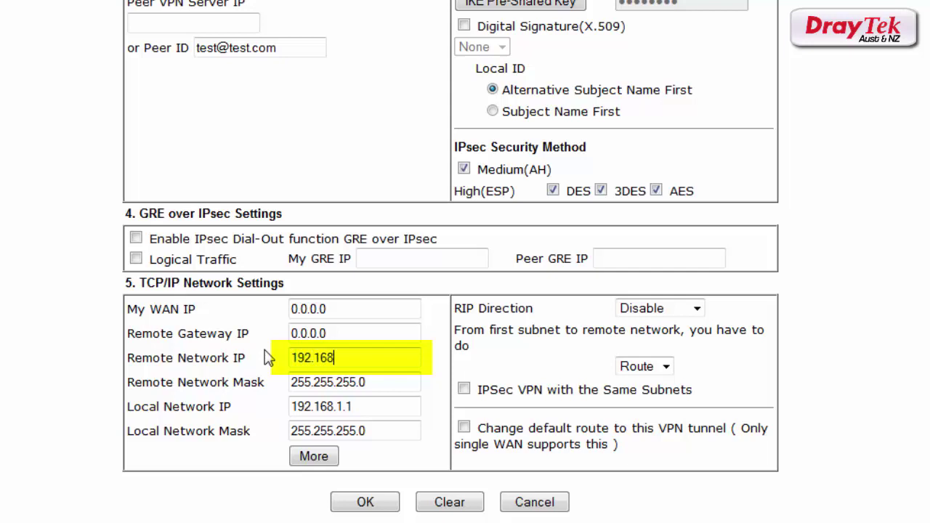
type(".10.0")
left_click(367, 503)
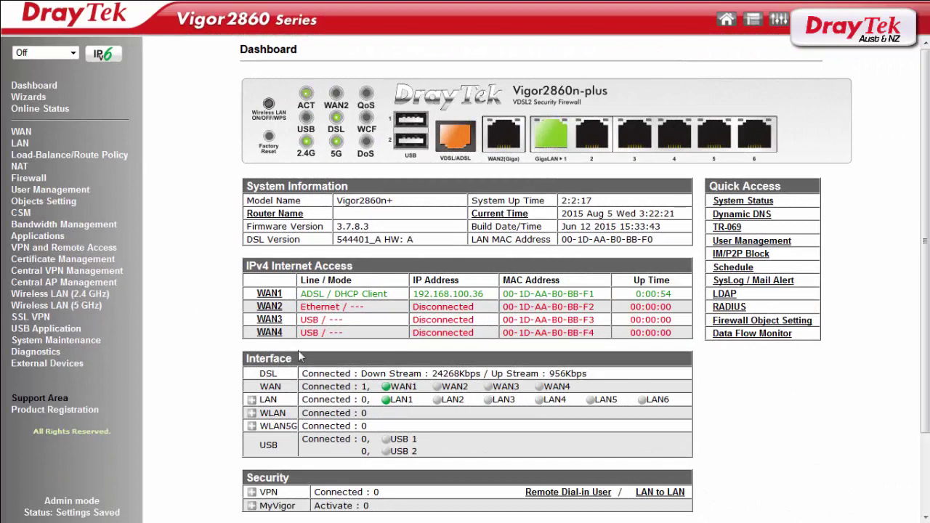
Step: On the Vigor2860, open the LAN-to-LAN profile list under VPN and Remote Access
left_click(67, 251)
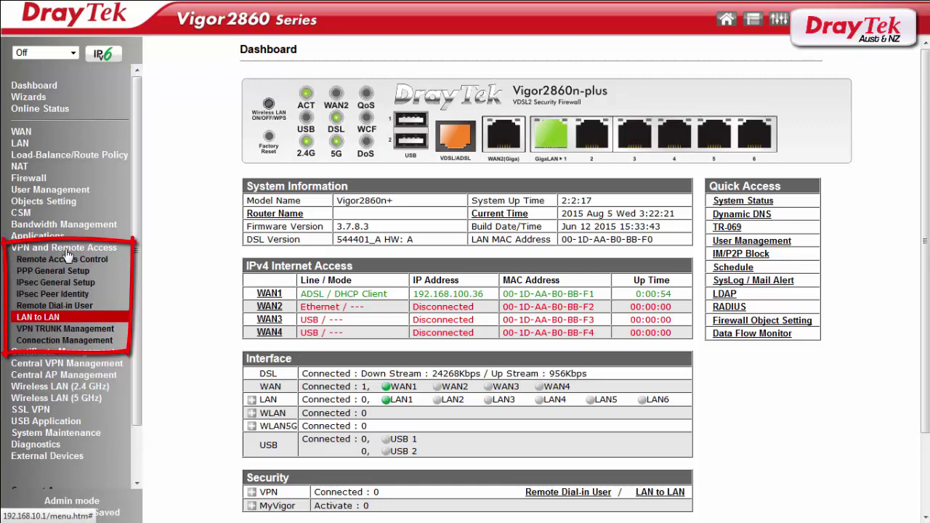
left_click(48, 320)
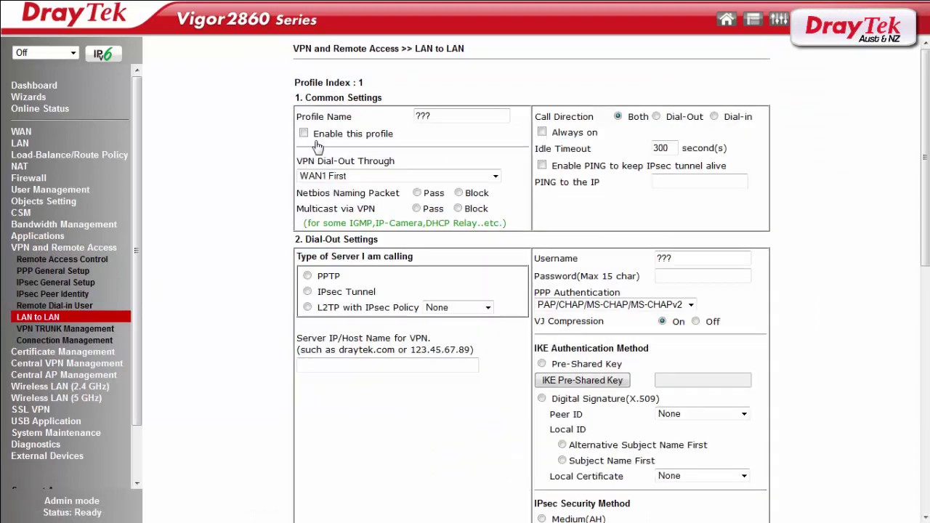
Step: Enable profile 1 on the Vigor2860, name it 'branch', and set Dial-Out with Always on
left_click(303, 134)
left_click(429, 117)
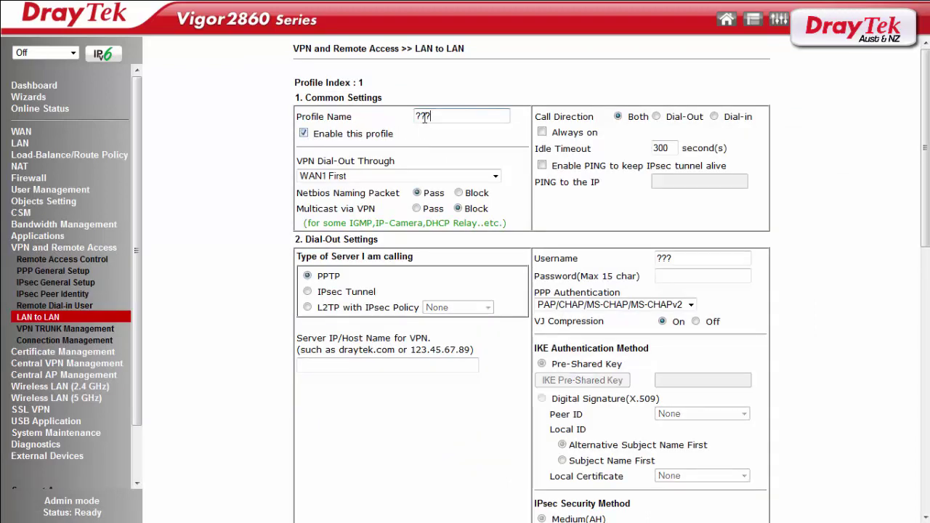
double_click(425, 117)
type("bra")
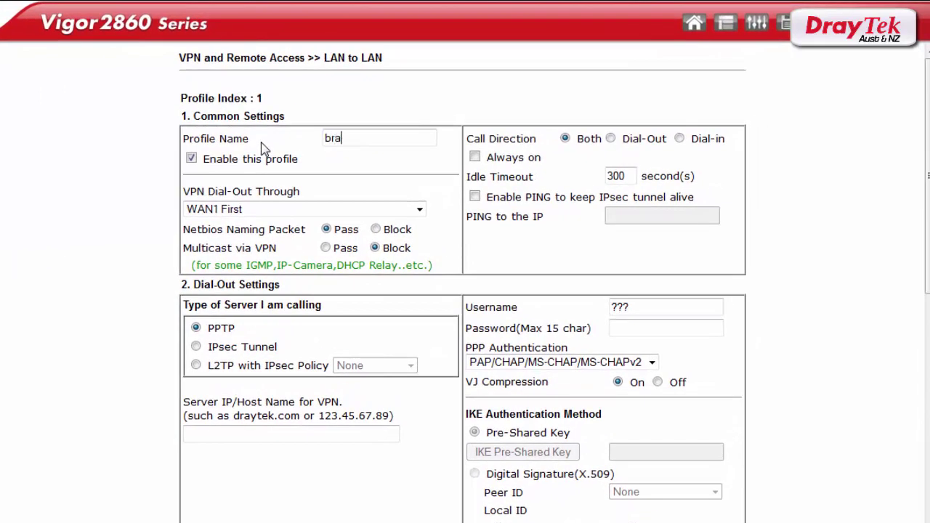
type("c")
key("BackSpace")
type("nch")
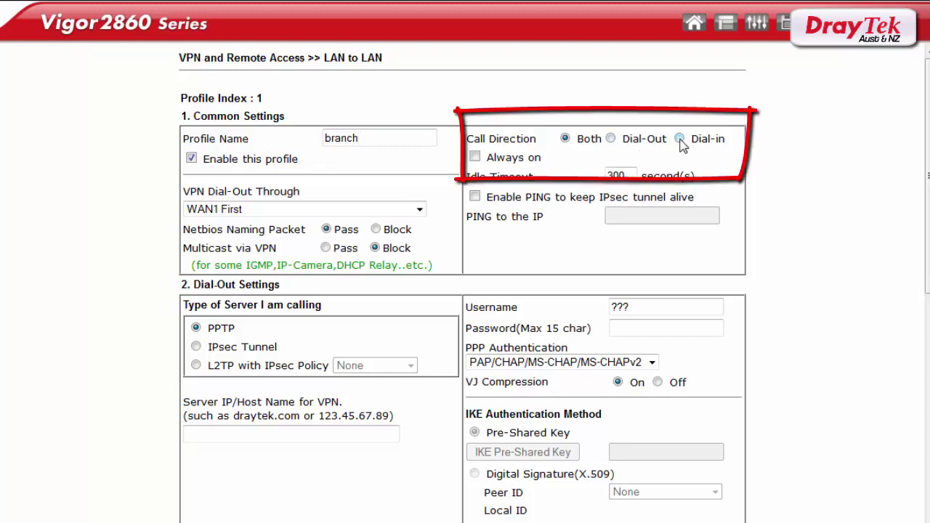
left_click(610, 138)
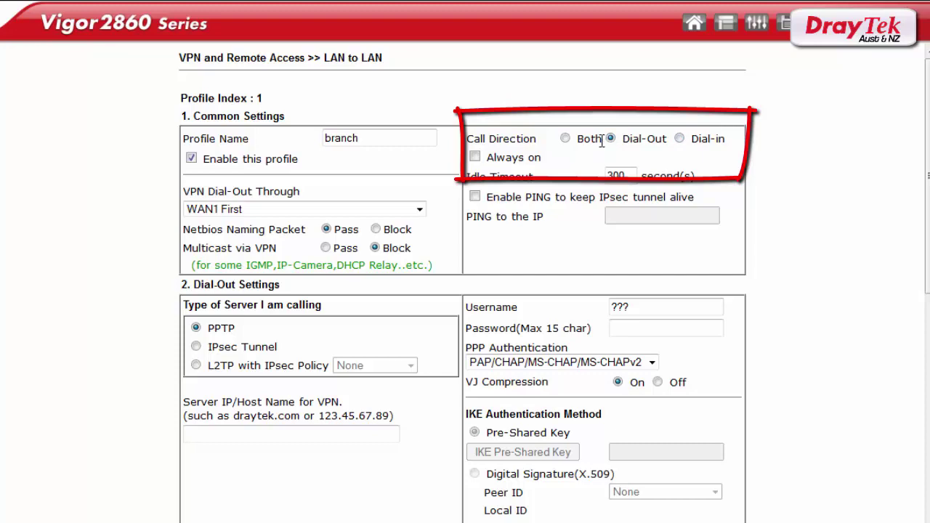
left_click(475, 157)
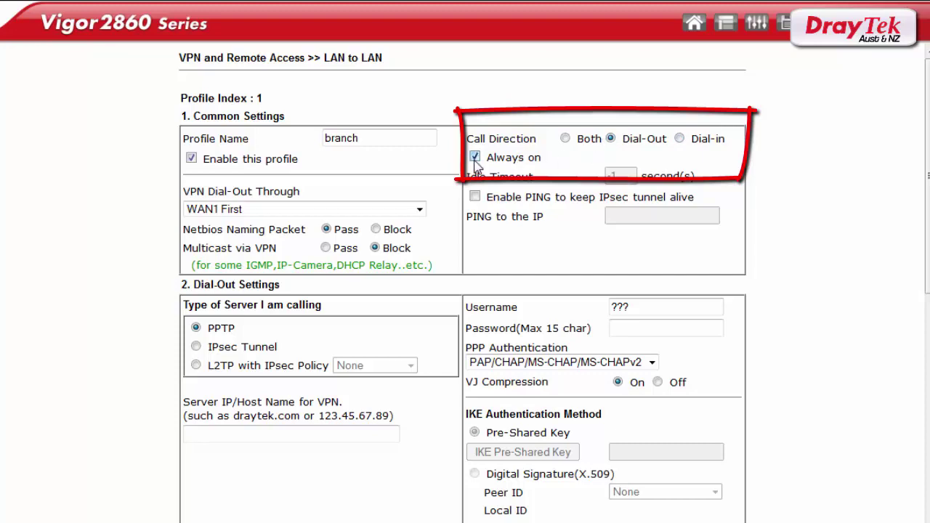
Step: Choose IPsec Tunnel as the server type with server address 192.168.100.200
left_click(196, 346)
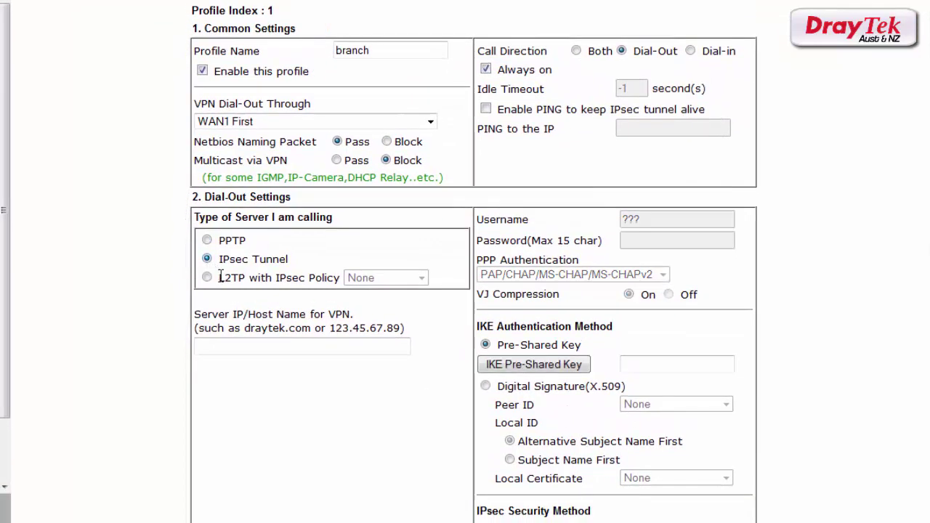
left_click(254, 346)
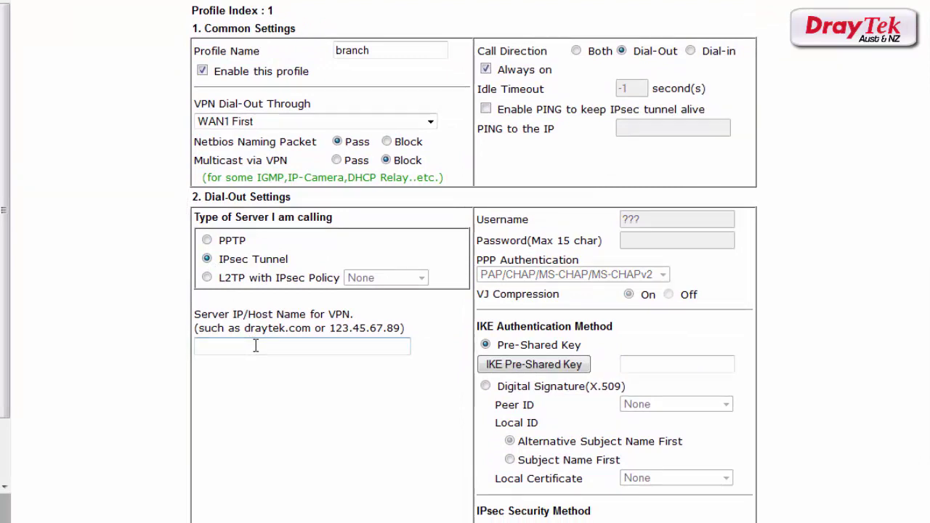
type("192.168.20")
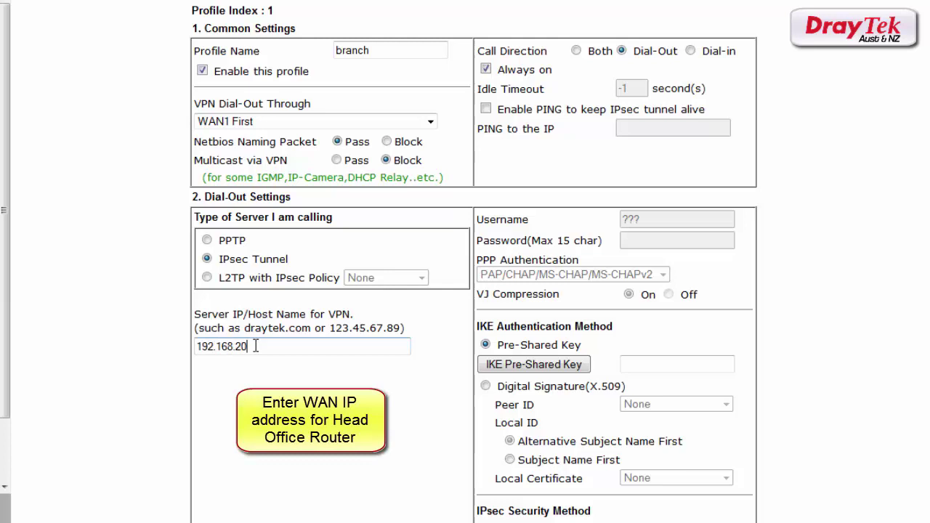
key("BackSpace")
key("BackSpace")
type("100.200")
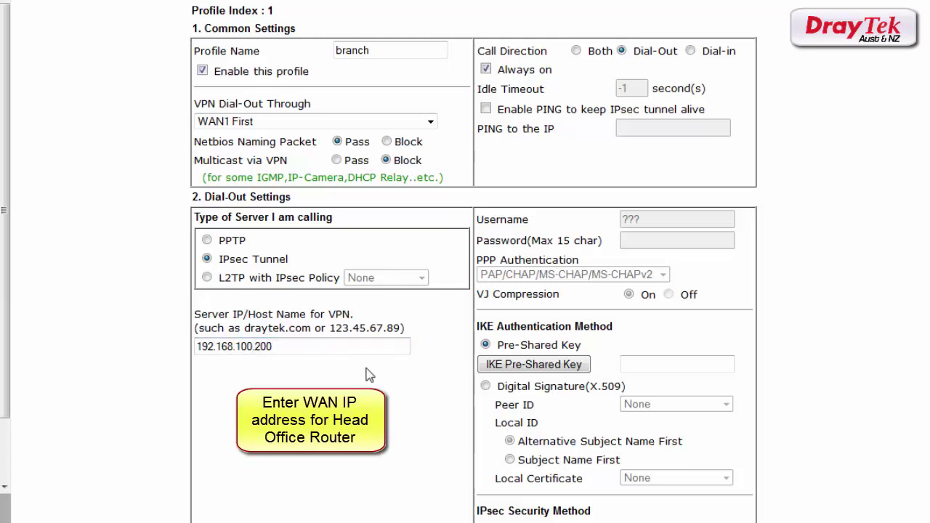
Step: Enter and confirm the matching IKE pre-shared key for the branch profile
left_click(499, 363)
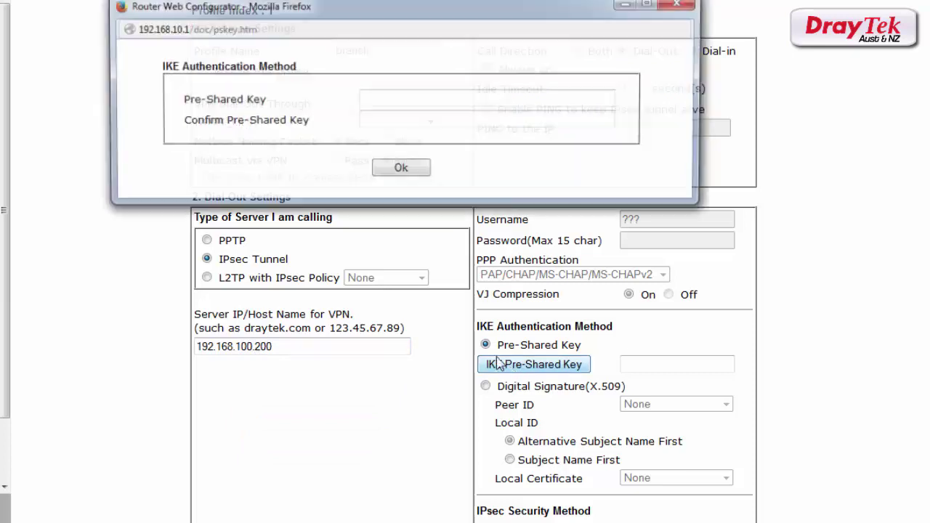
left_click(394, 95)
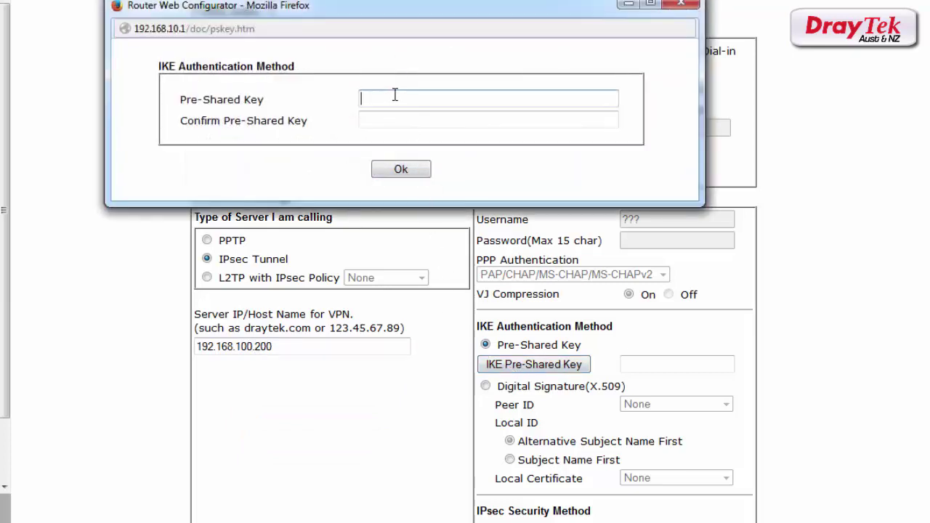
type("•••••••••")
key("Tab")
type("•")
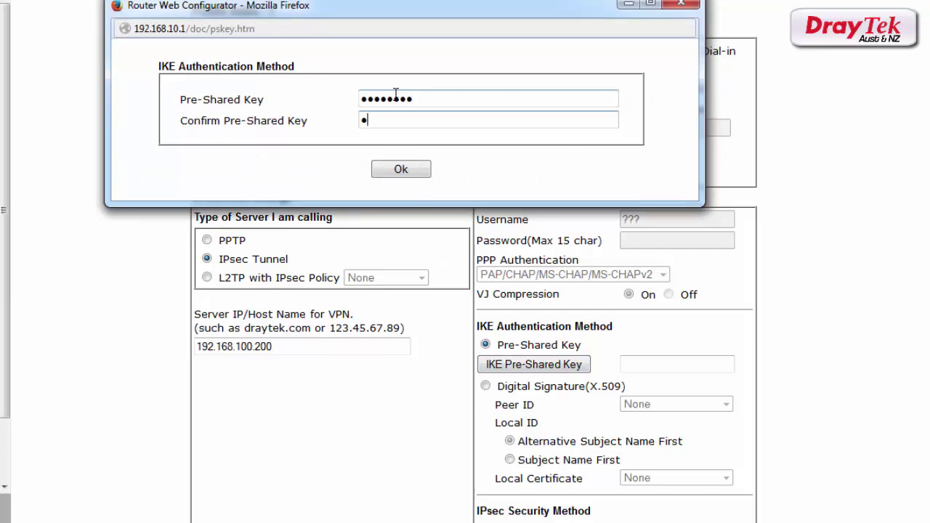
type("••••••")
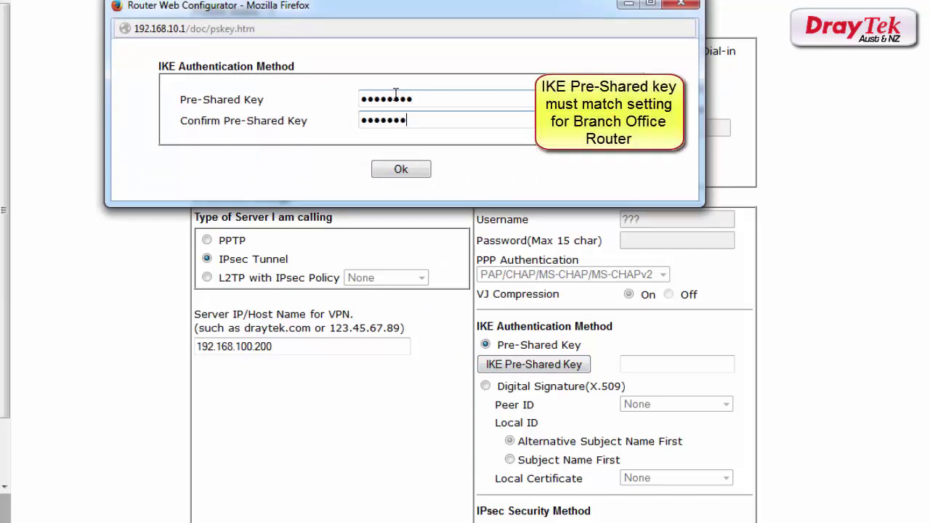
type("•")
left_click(396, 170)
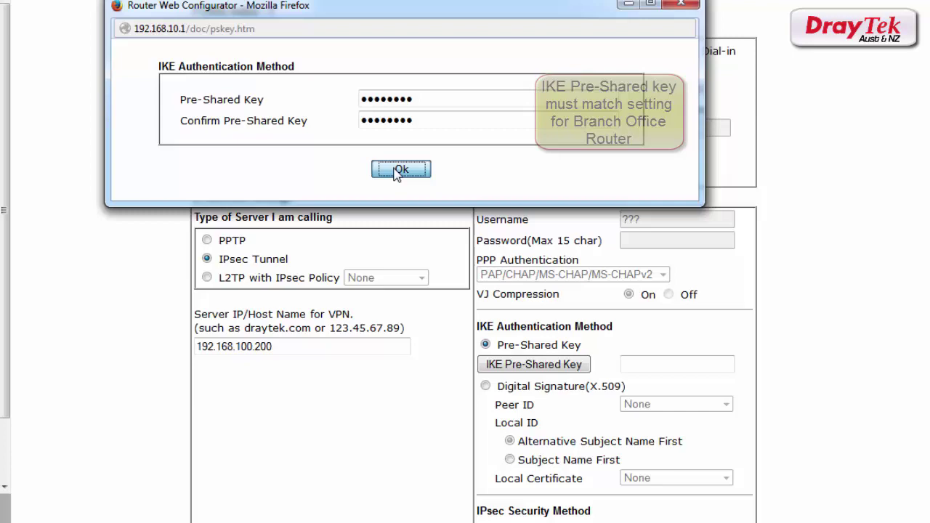
Step: Select High (ESP) security and set IKE Aggressive mode with an e-mail-style Local ID
scroll(525, 284, "down", 5)
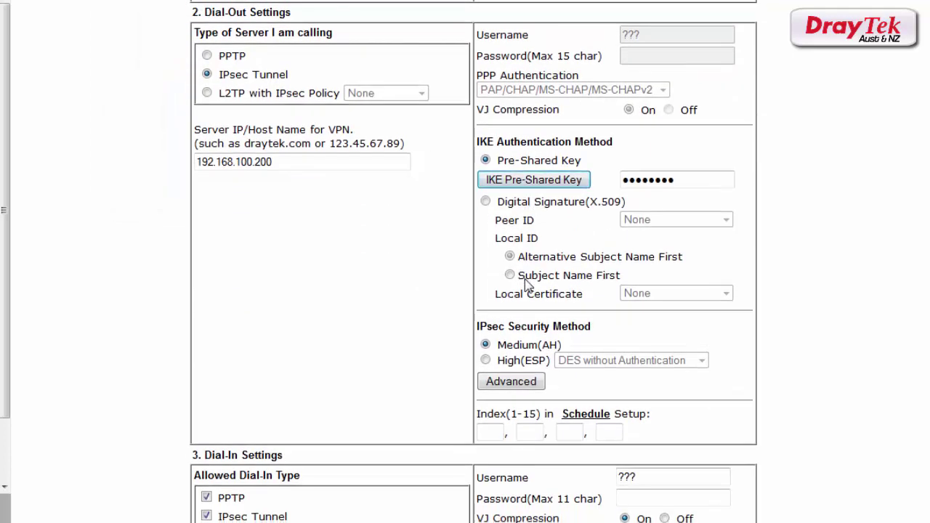
left_click(486, 361)
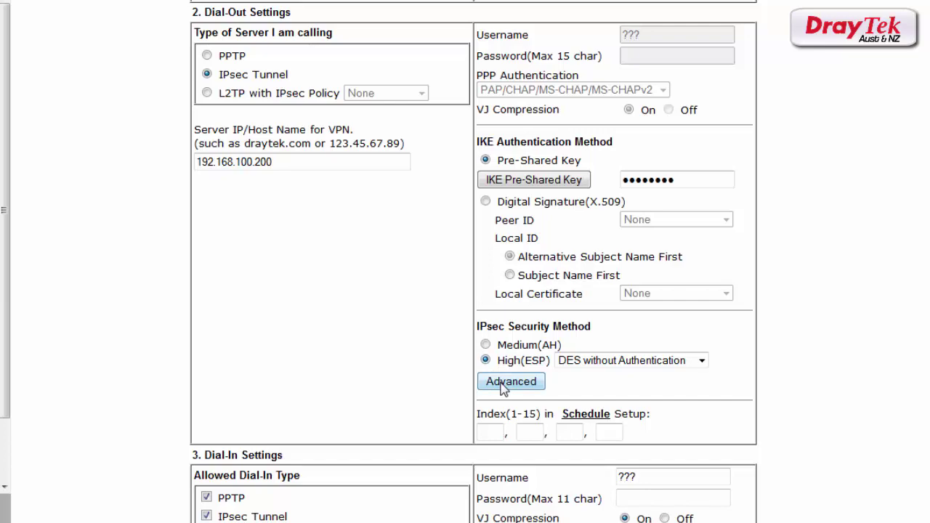
left_click(504, 385)
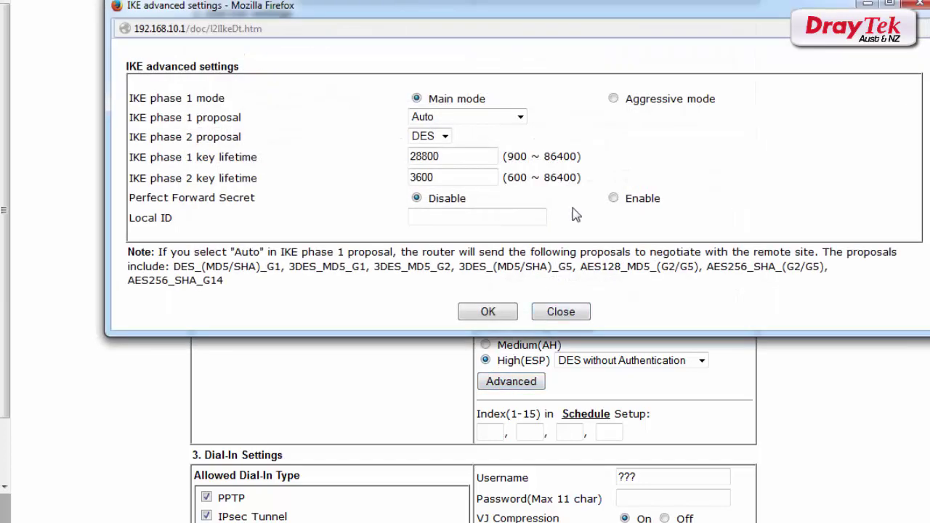
left_click(614, 100)
left_click(483, 217)
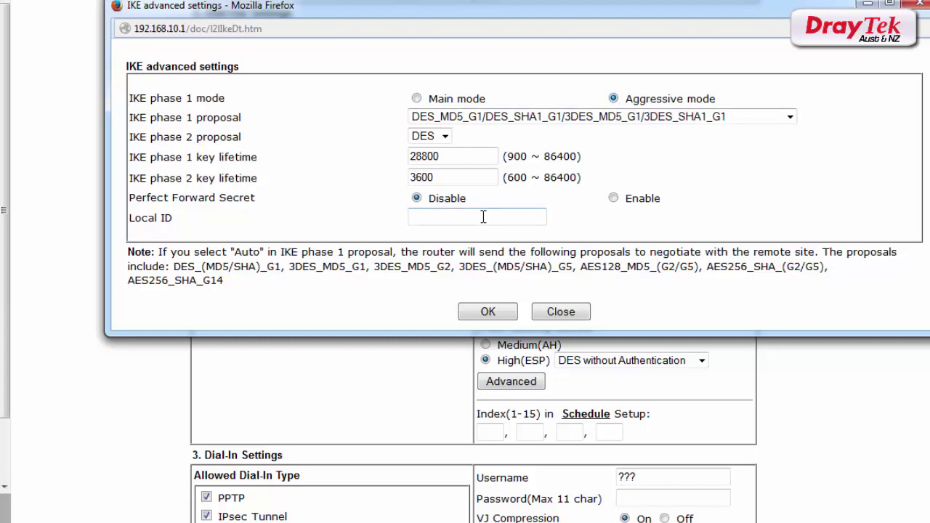
type("test")
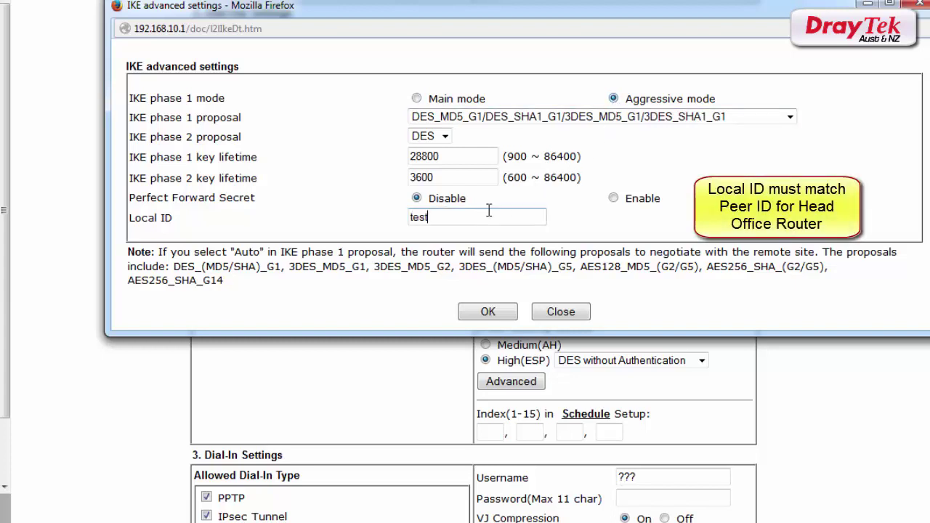
type("@")
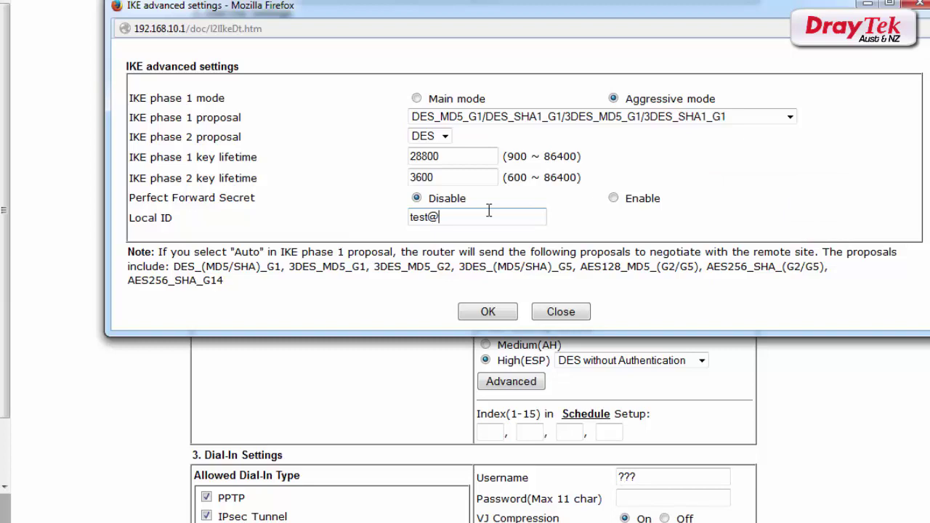
type("test.com")
Step: Confirm the IKE advanced settings, change Remote Network IP from 0.0.0.0 to 192.168.1.0, and save the branch profile
left_click(468, 319)
scroll(363, 356, "down", 3)
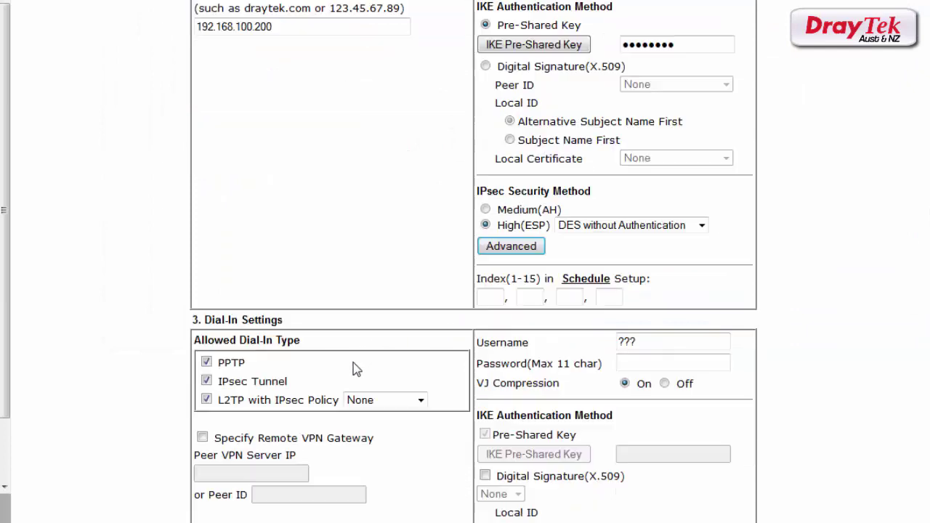
scroll(353, 363, "down", 5)
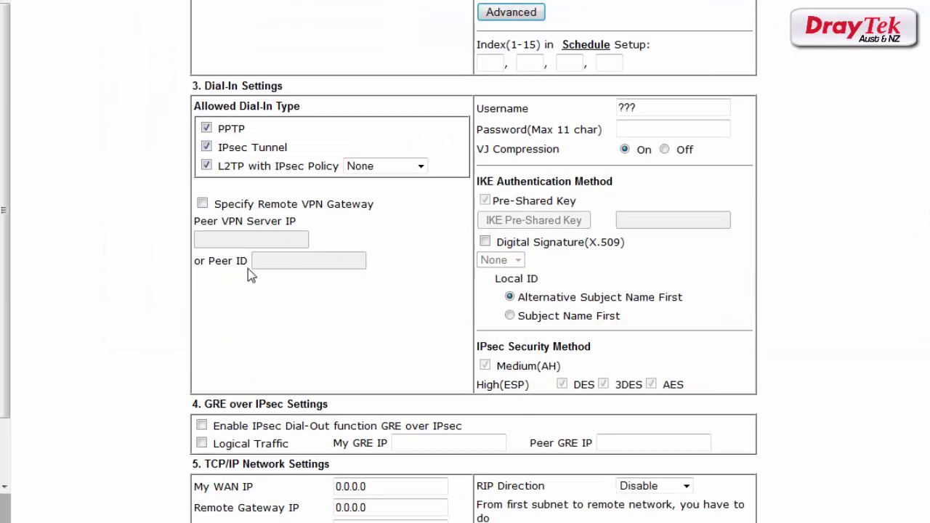
scroll(247, 268, "down", 3)
double_click(361, 380)
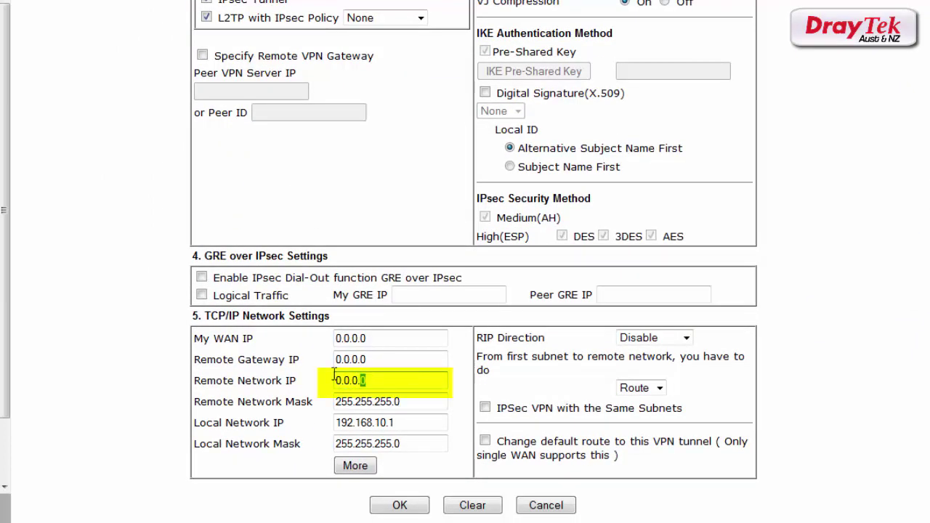
left_click_drag(334, 374, 294, 376)
type("192")
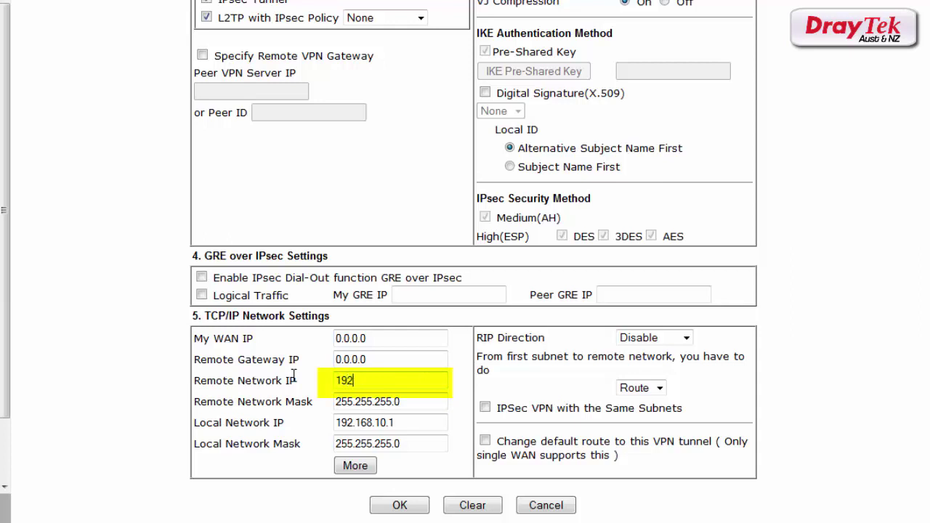
type(".168.1.0")
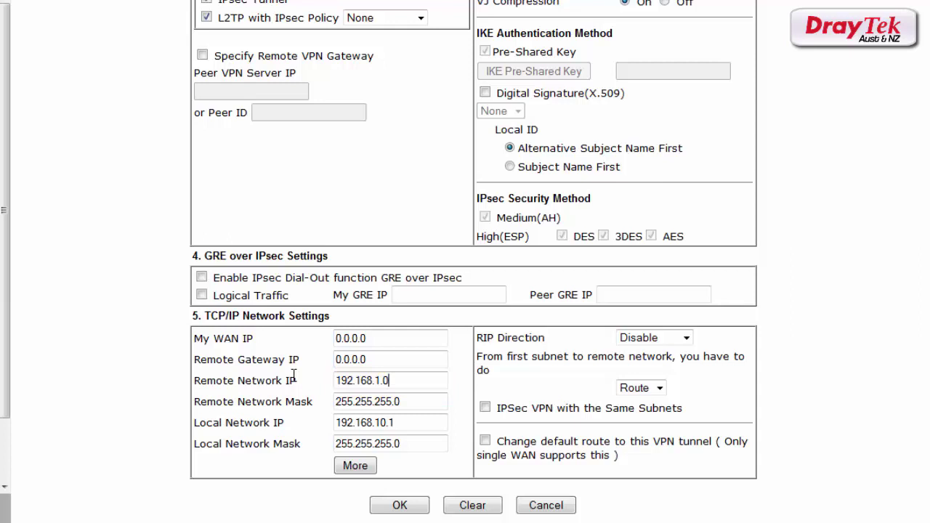
left_click(402, 506)
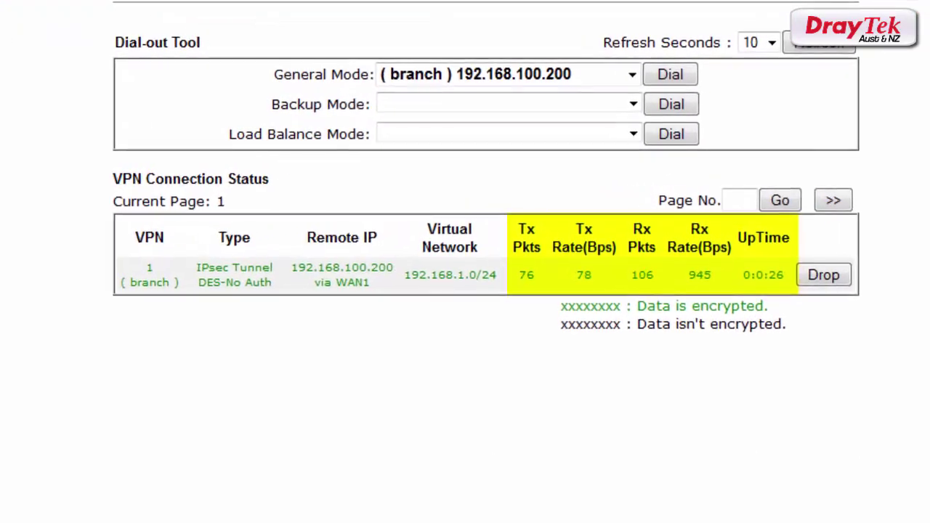
Step: Bring up the Windows Start menu with the Windows key
key("super")
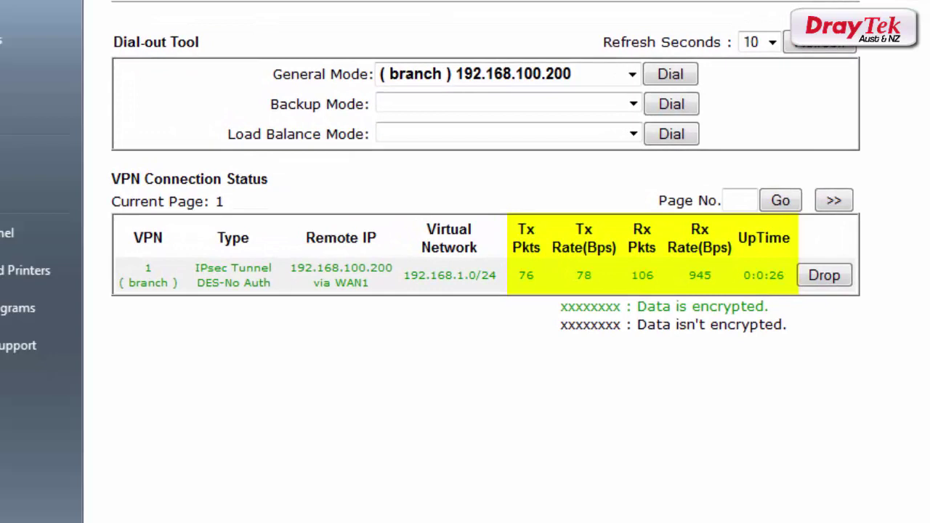